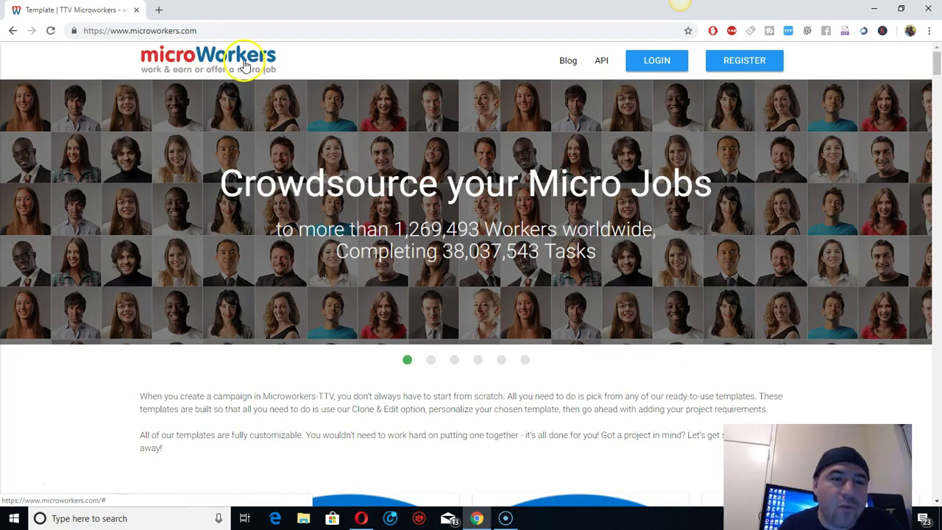
Step: Sign in with the saved login details to reach the Available jobs list (401 jobs)
left_click(657, 62)
left_click(656, 63)
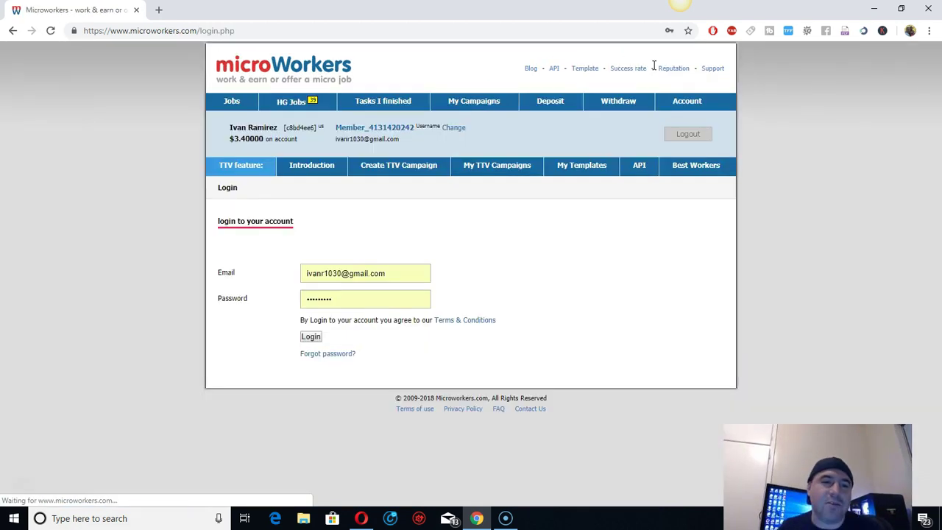
left_click(310, 339)
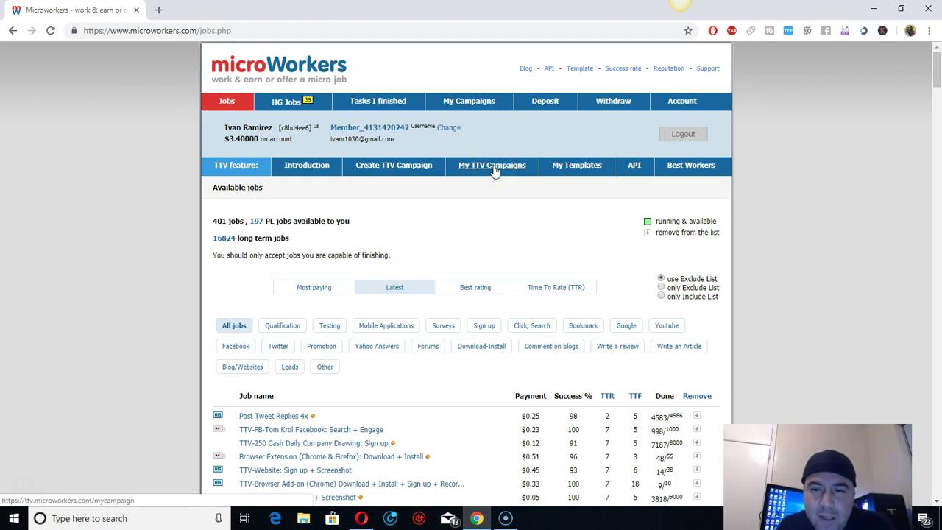
Step: Scroll down the Available jobs list to the Gmail and Earn Rewards: Sign up + Bonus jobs
scroll(508, 153, "down", 3)
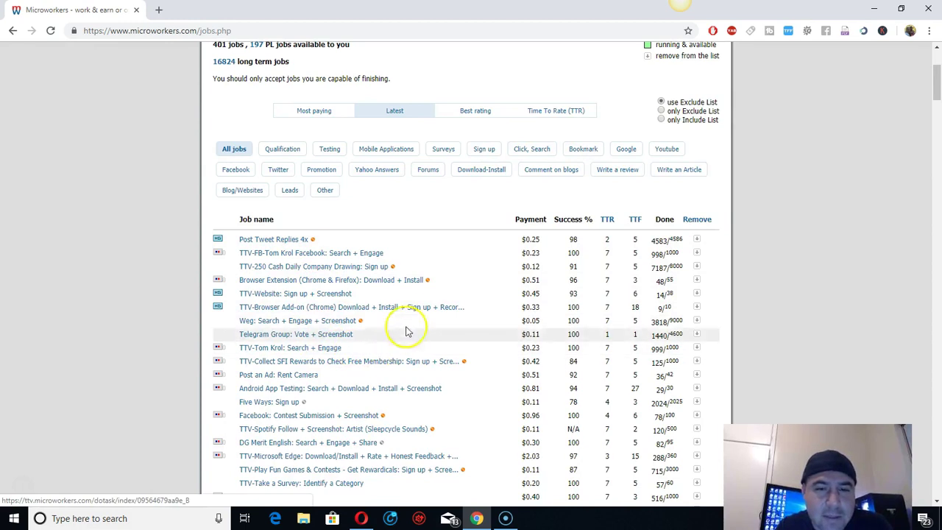
scroll(409, 326, "down", 1)
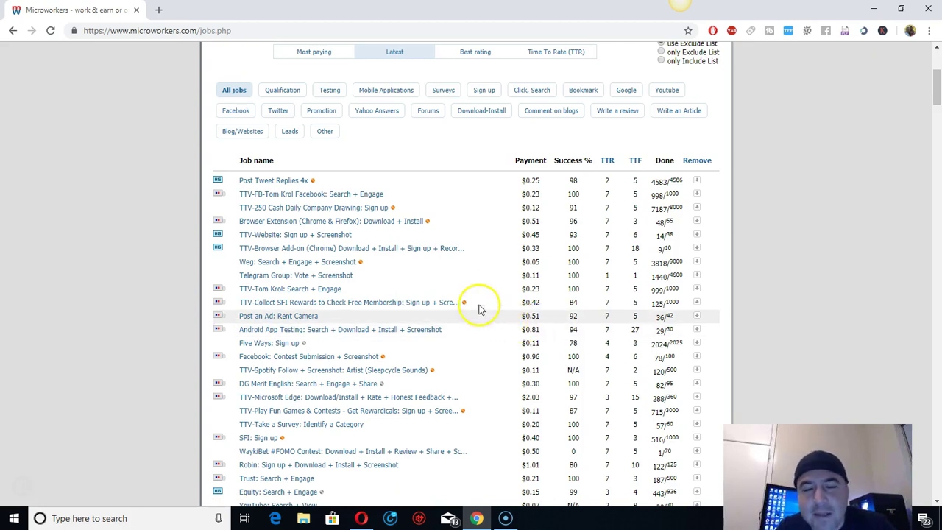
scroll(473, 298, "down", 3)
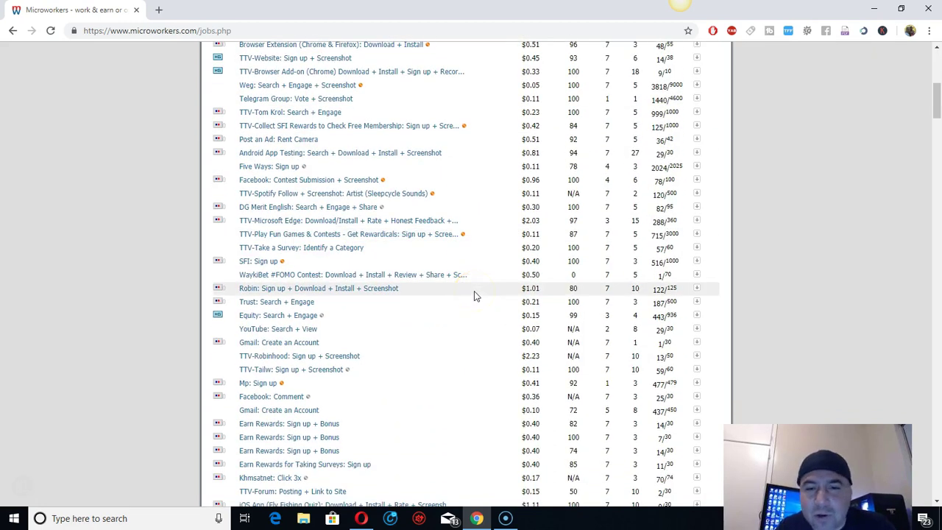
scroll(463, 270, "down", 2)
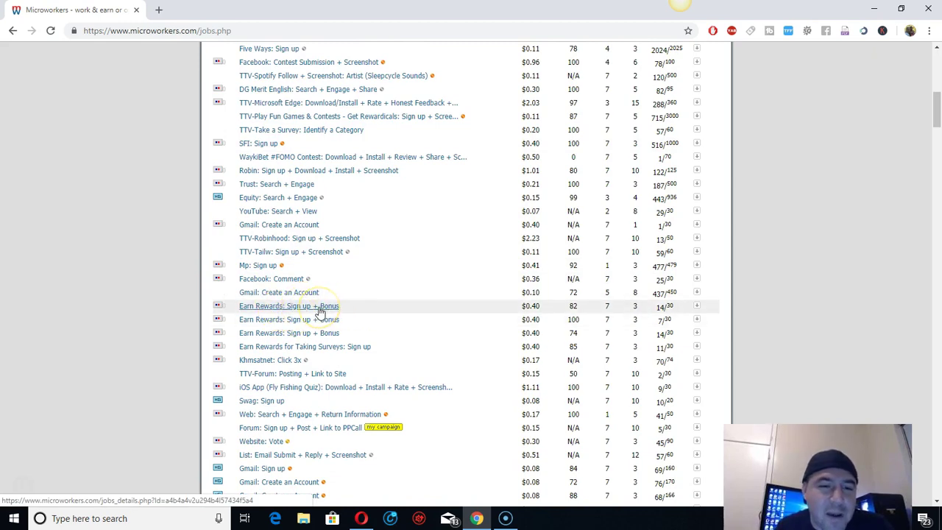
Step: Open the Earn Rewards: Sign up + Bonus job and copy its goo.gl sign-up link
left_click(321, 309)
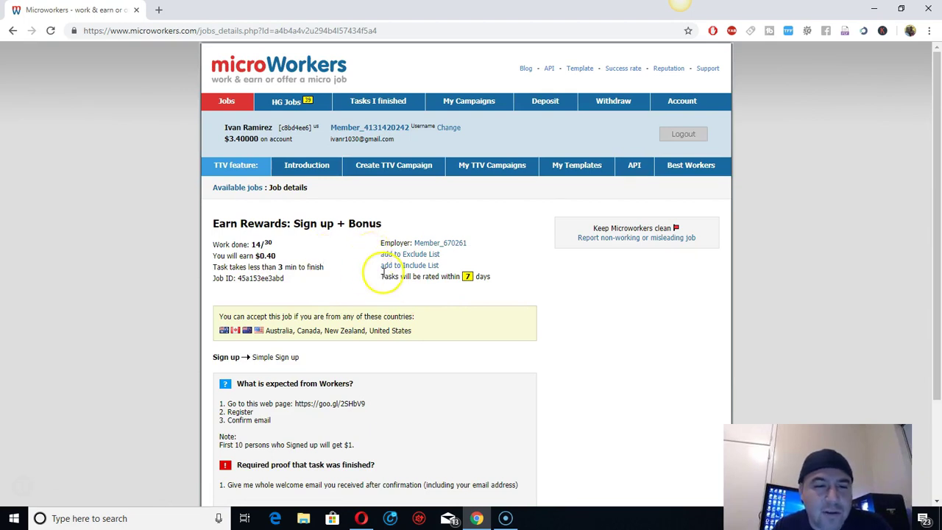
scroll(471, 294, "down", 1)
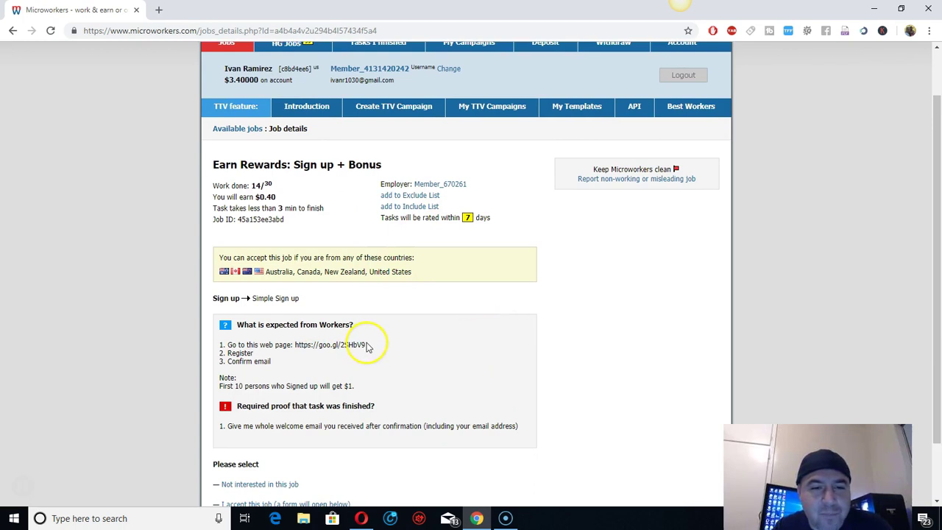
right_click(298, 345)
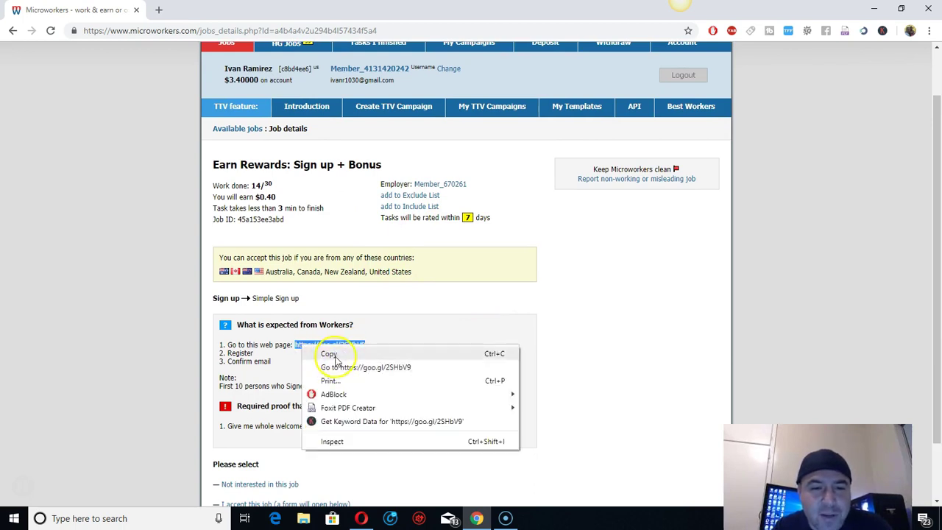
left_click(329, 354)
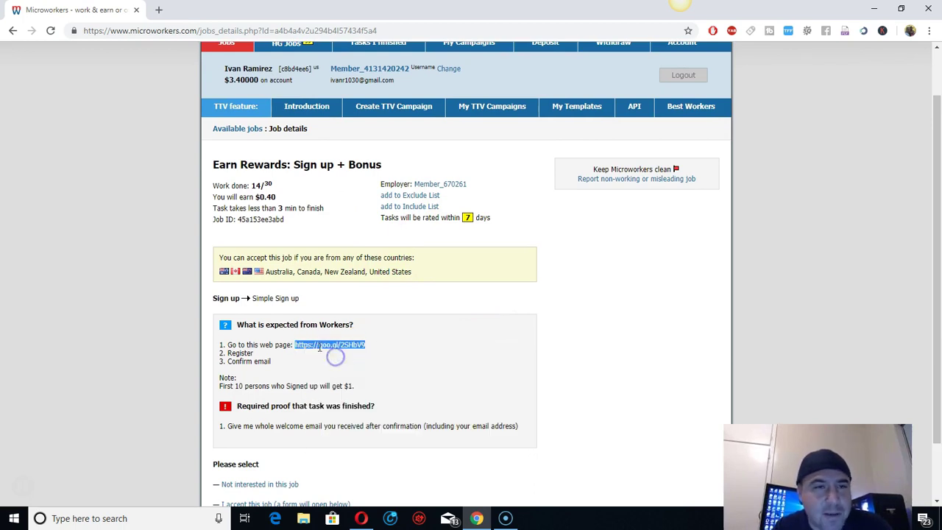
Step: Load the copied goo.gl link in a new Chrome tab, showing the National Consumer Center offer
left_click(159, 9)
key("ctrl+v")
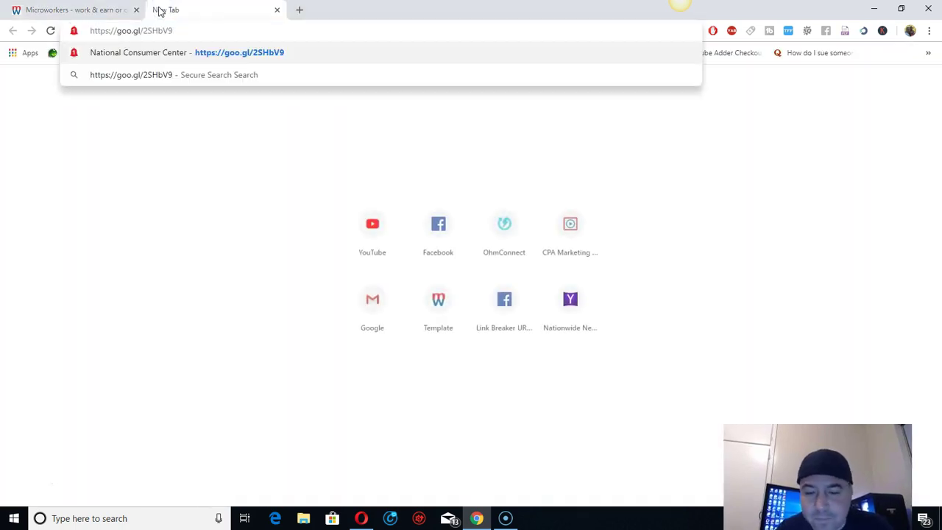
key("Return")
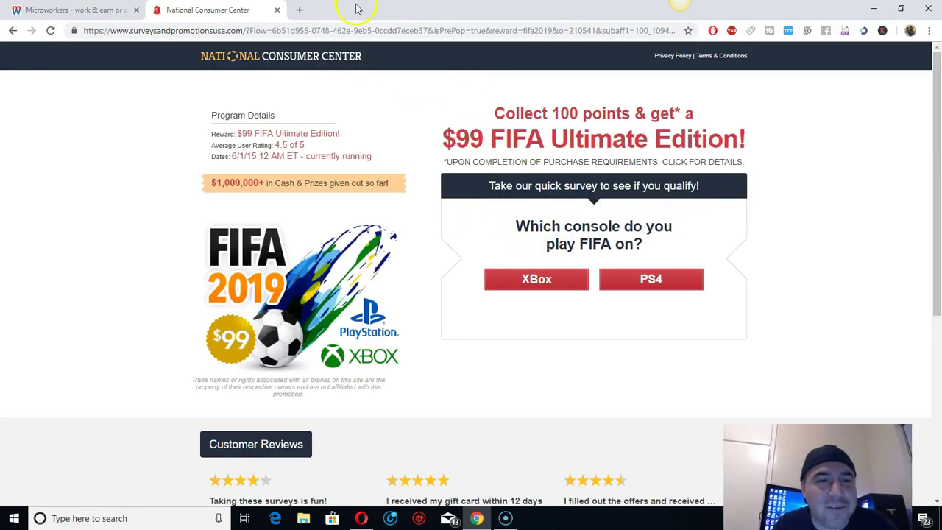
Step: Close the offer tab, return to the Microworkers homepage and reach the login page
left_click(277, 10)
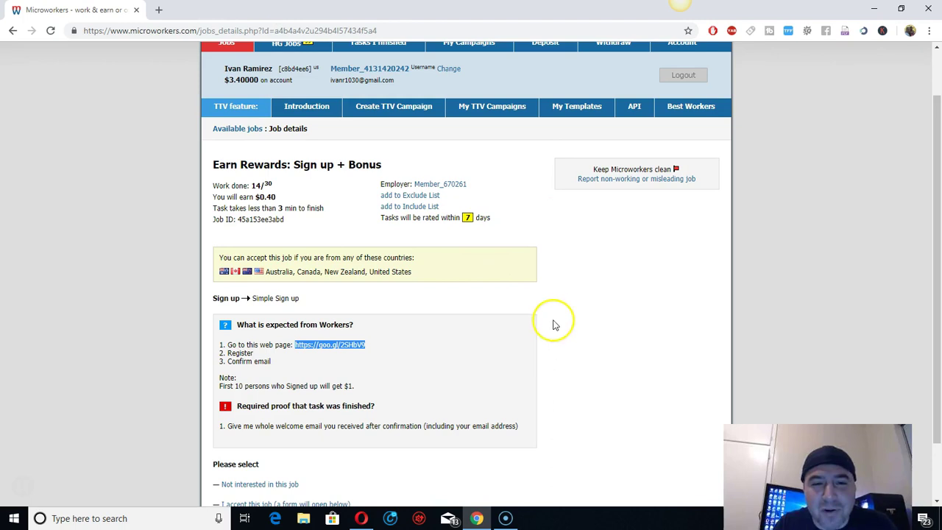
scroll(523, 259, "up", 1)
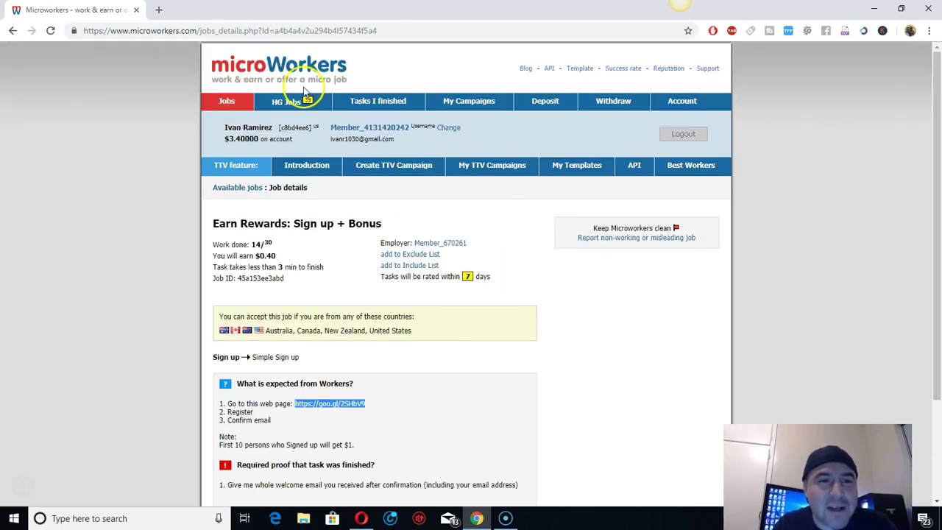
left_click(305, 70)
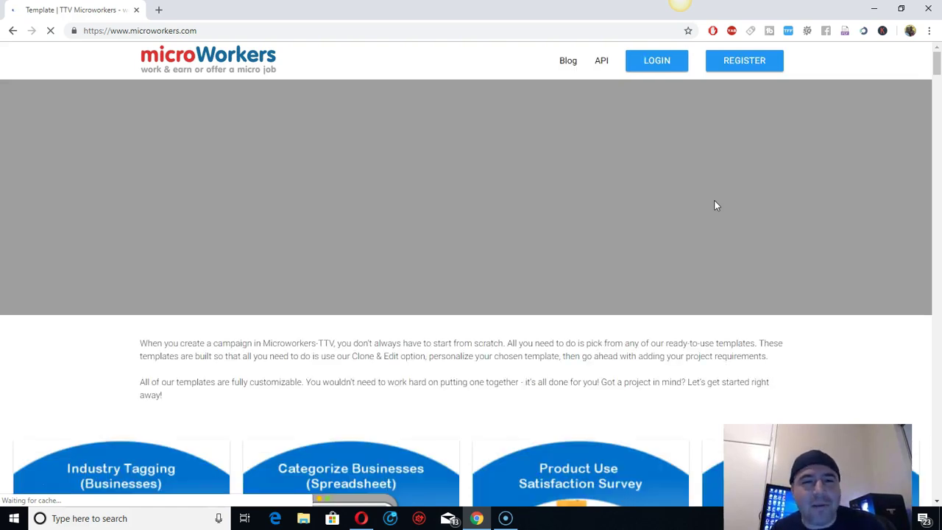
left_click(663, 62)
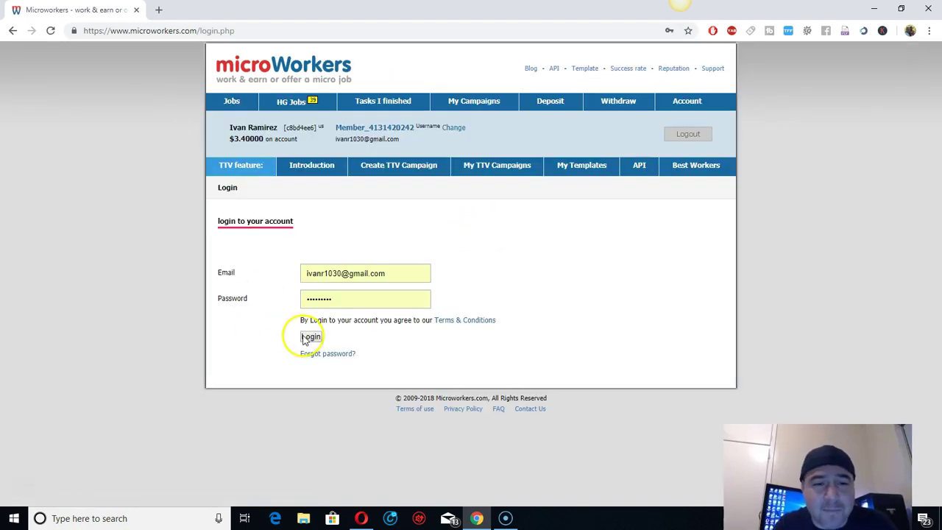
Step: Sign in again and scroll through the Available jobs list, now showing 394 jobs
left_click(310, 337)
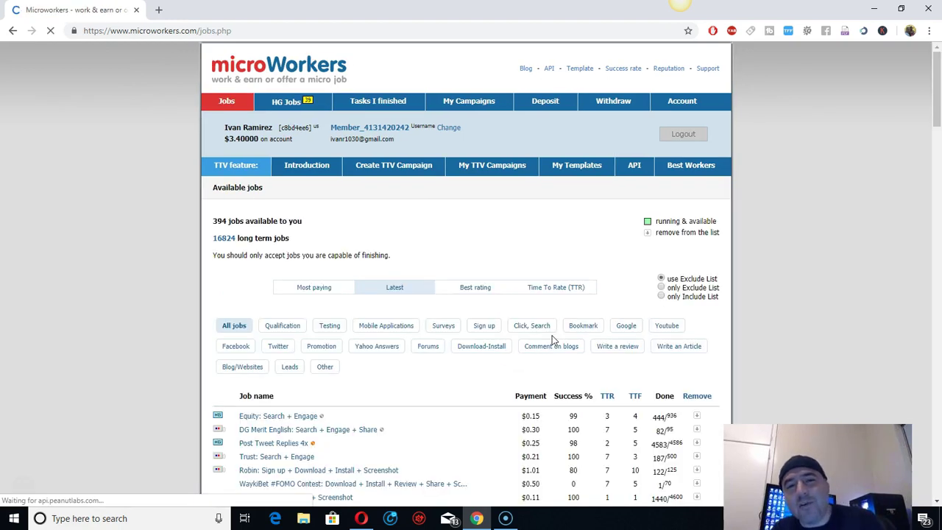
scroll(480, 199, "down", 2)
scroll(481, 200, "down", 1)
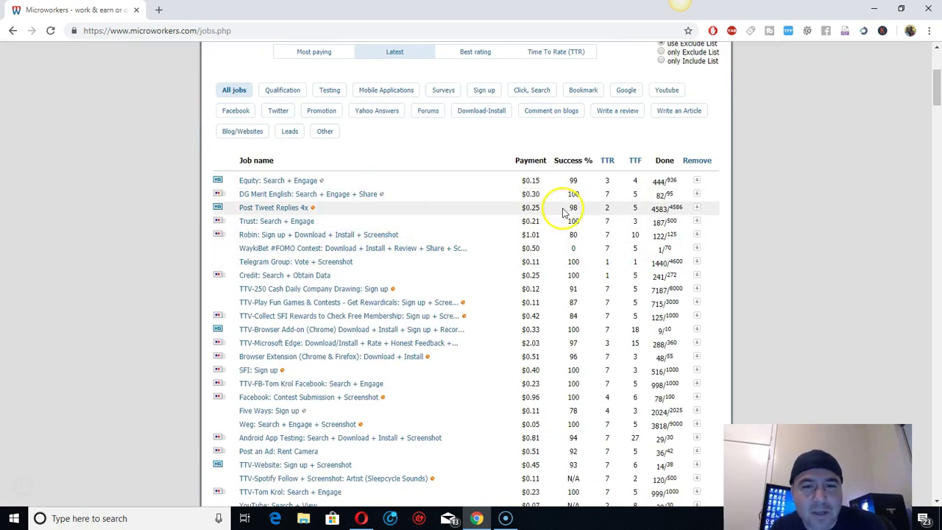
scroll(442, 287, "down", 2)
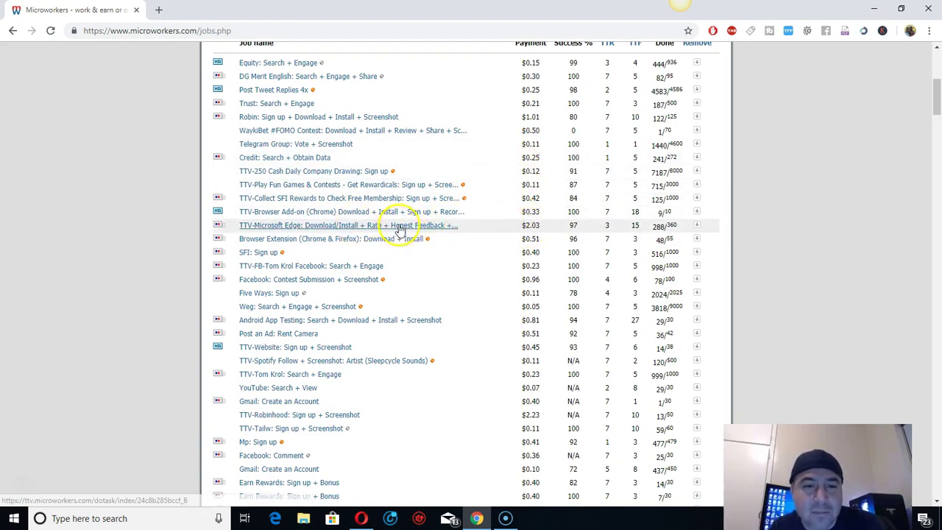
Step: View the TTV-Microsoft Edge install-and-review job ($2.03), then return to Available jobs
left_click(402, 227)
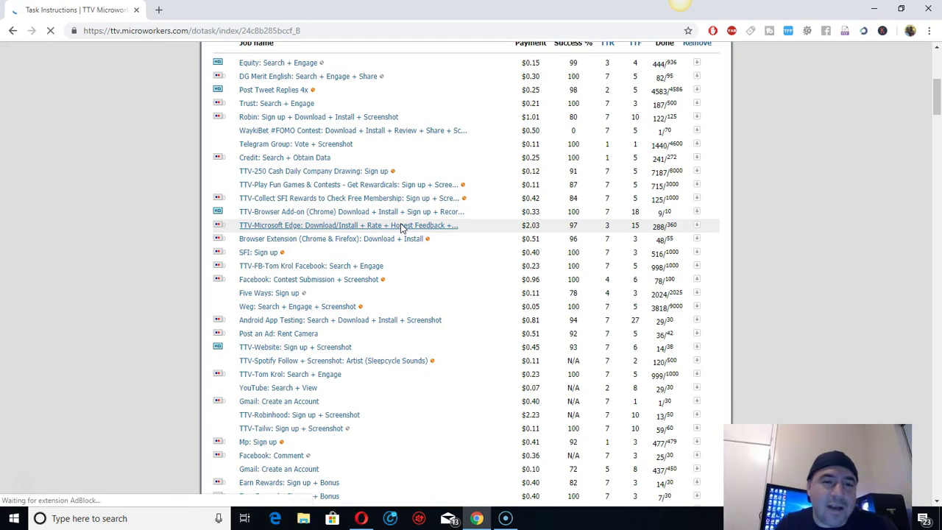
scroll(416, 262, "down", 2)
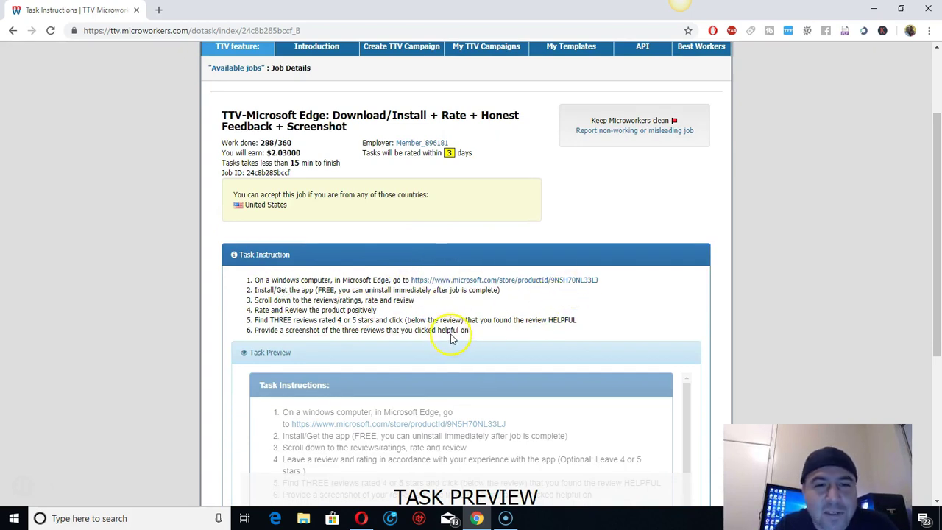
scroll(451, 338, "up", 2)
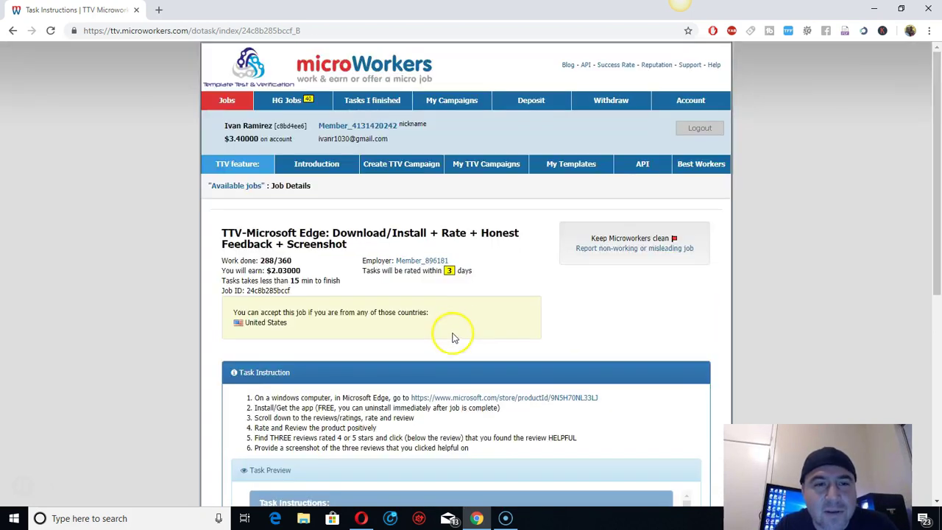
left_click(227, 103)
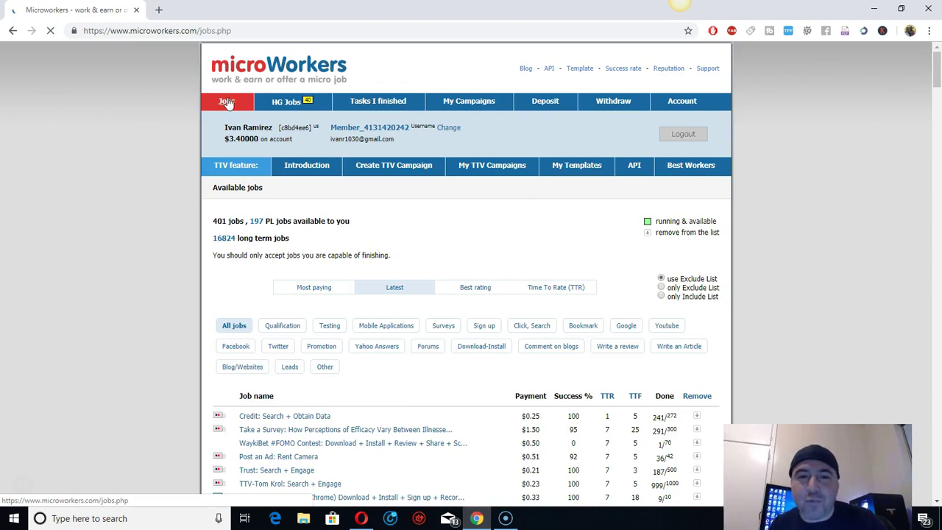
Step: Go to My Campaigns and show the Basic campaigns list with its three campaigns
left_click(480, 104)
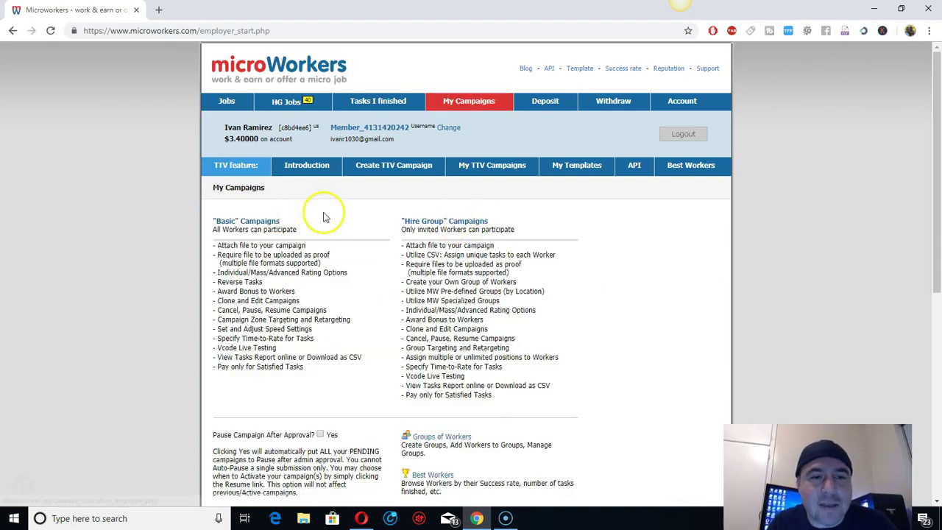
scroll(322, 210, "down", 1)
left_click(274, 163)
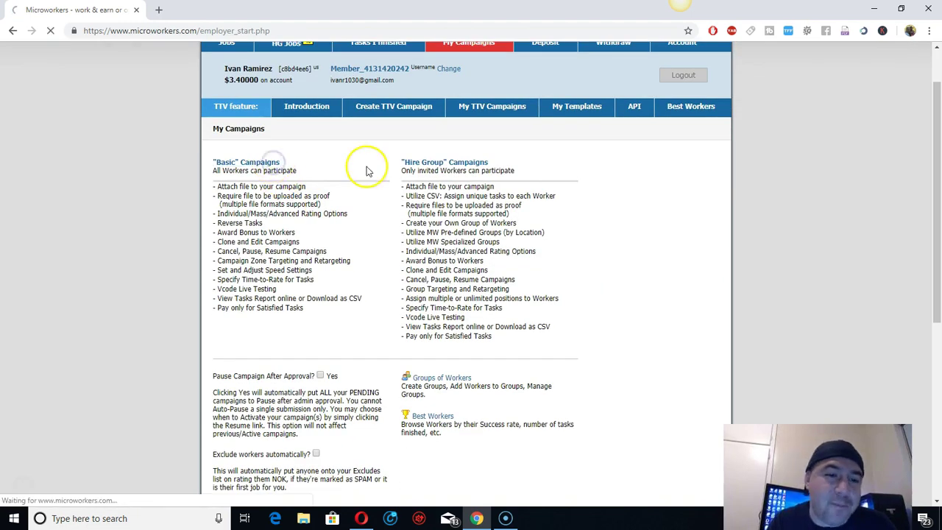
scroll(496, 196, "down", 1)
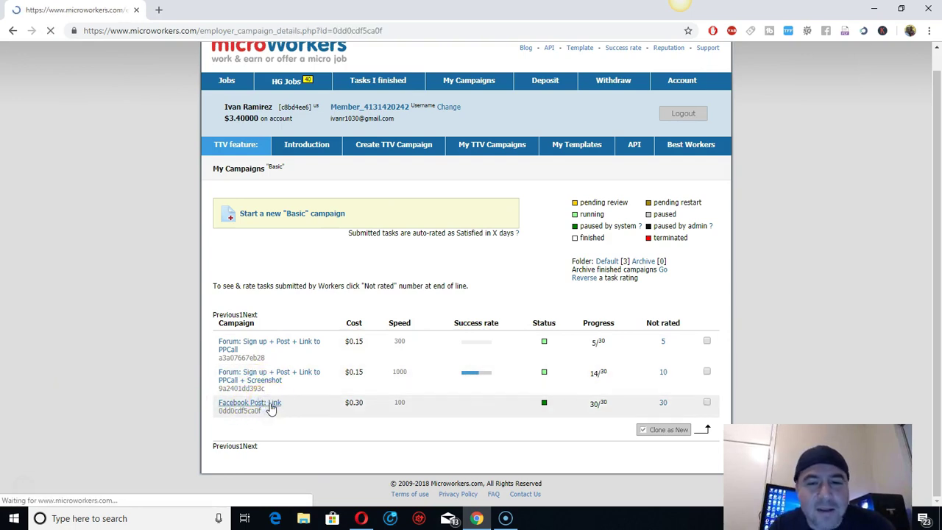
Step: Scroll through the Facebook Post: Link campaign details: 30/30 done at $0.30, paused
scroll(463, 302, "down", 1)
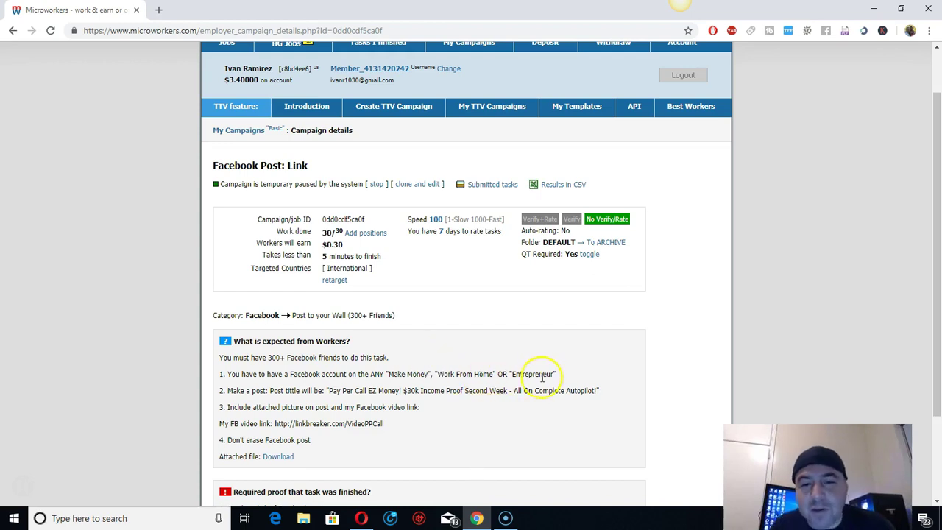
scroll(515, 331, "down", 1)
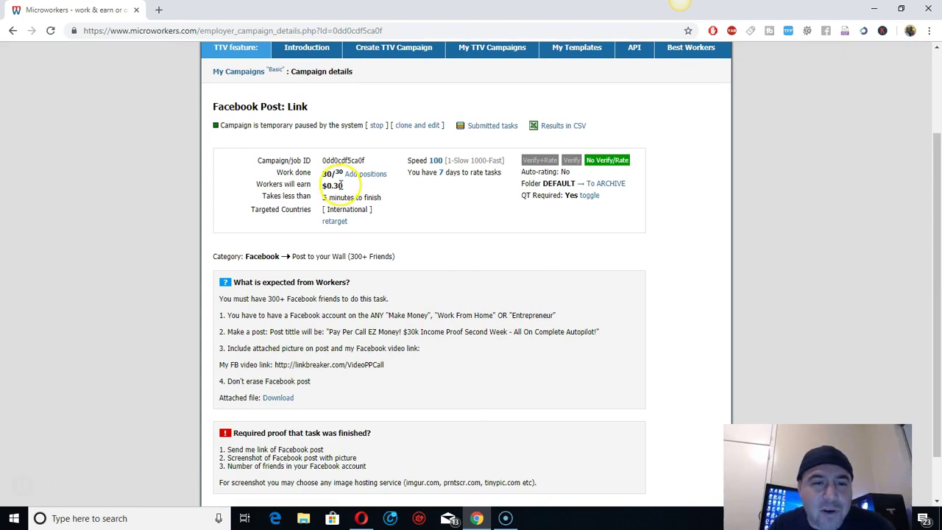
scroll(585, 318, "up", 1)
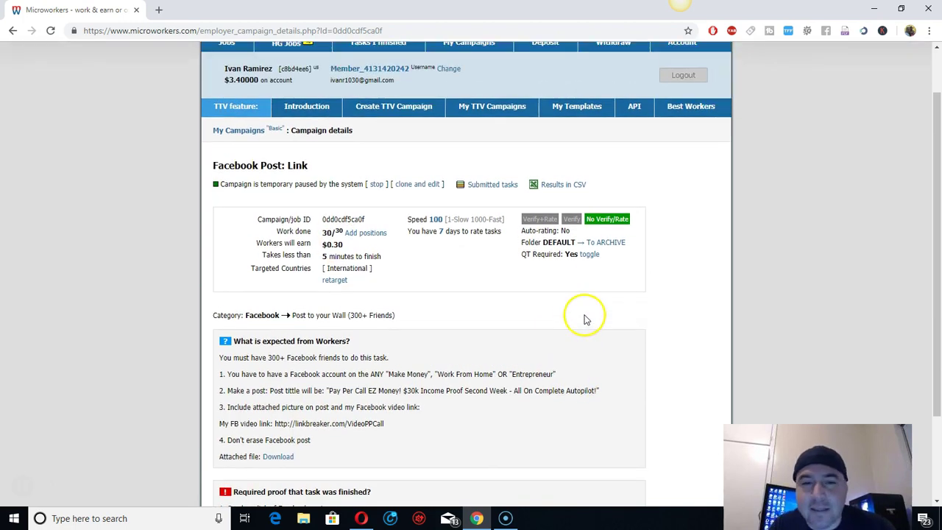
scroll(600, 315, "down", 1)
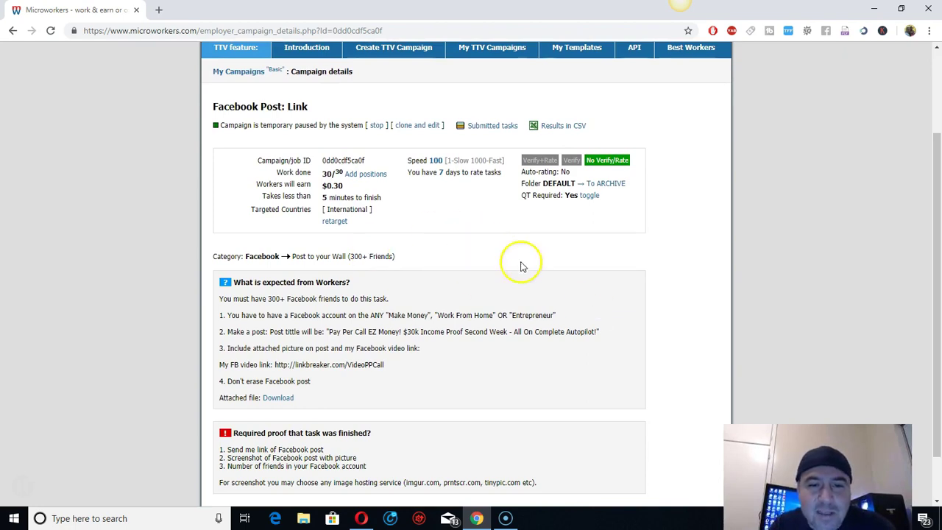
Step: Go back and open the Forum Sign up + Post + Link to PPCall campaign (14/30, $0.15)
left_click(12, 33)
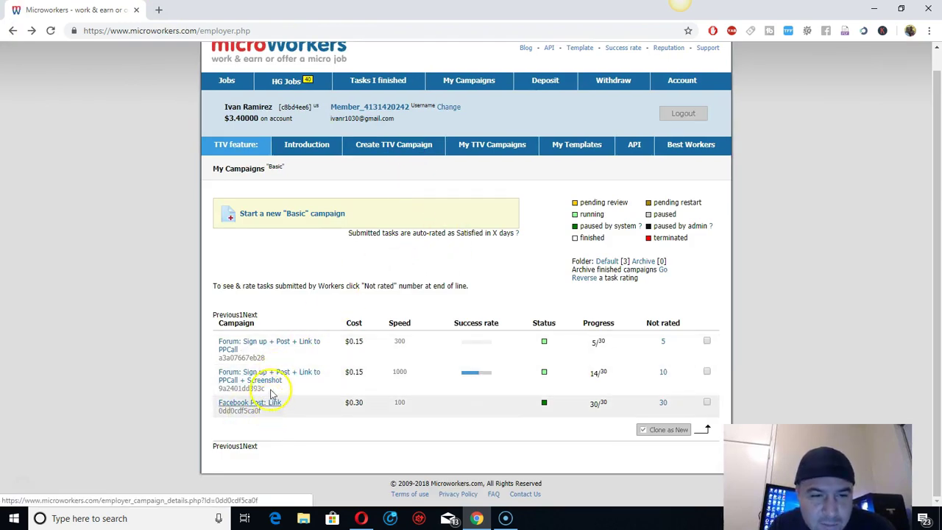
left_click(308, 377)
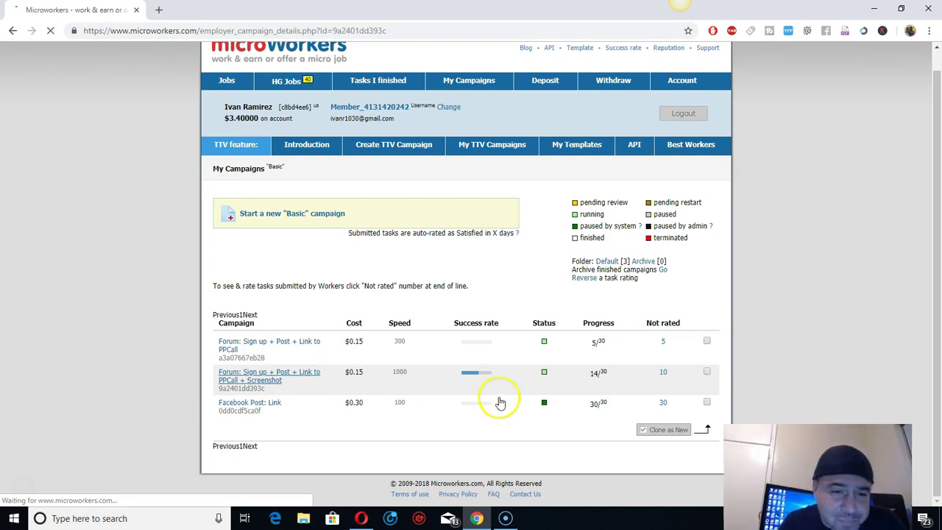
scroll(523, 368, "down", 2)
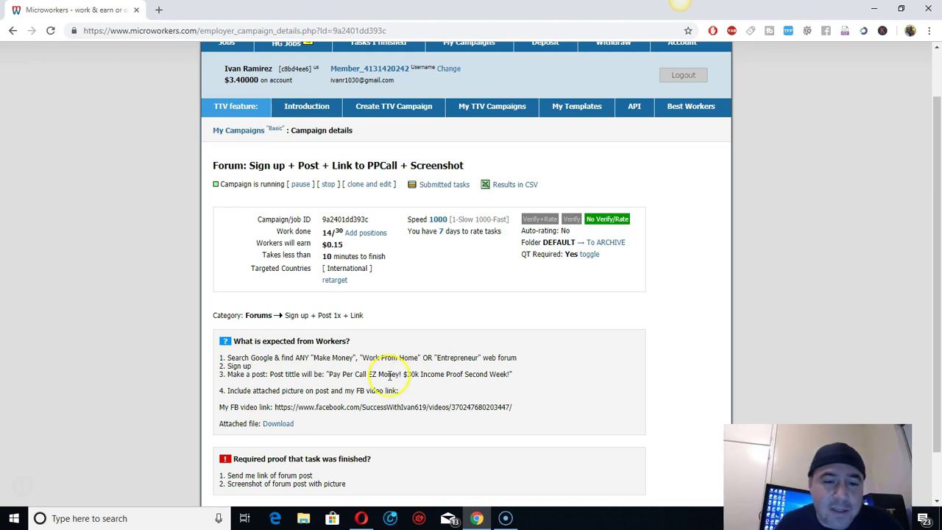
Step: Load the Stripe homepage in a new browser tab
left_click(158, 9)
type("s")
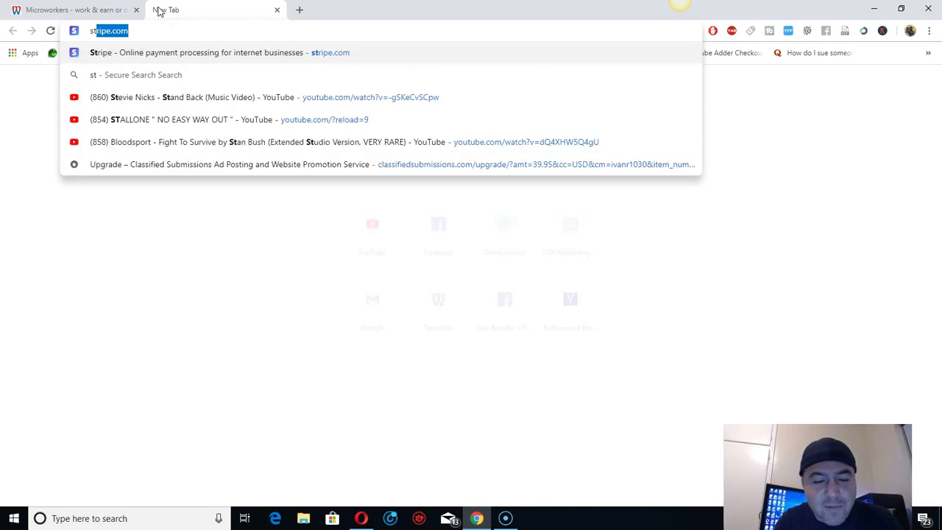
type("trip")
key("Return")
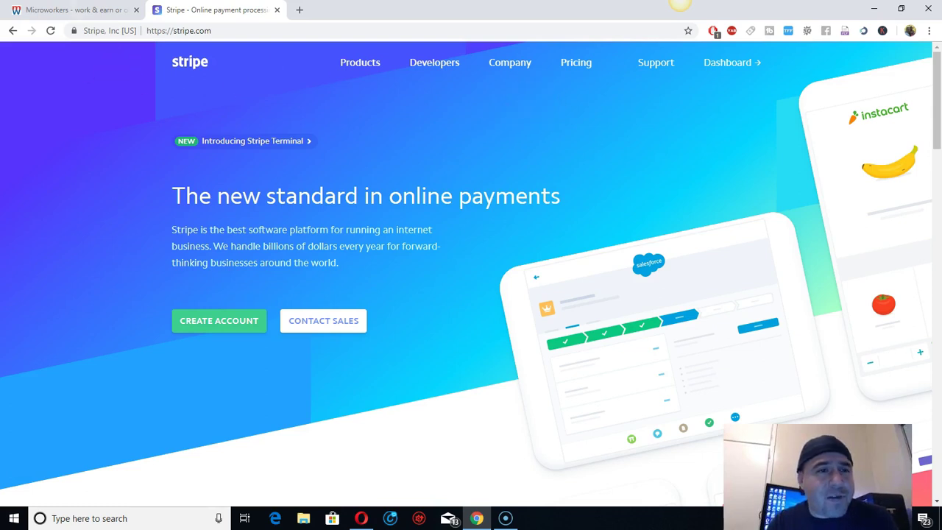
left_click(103, 9)
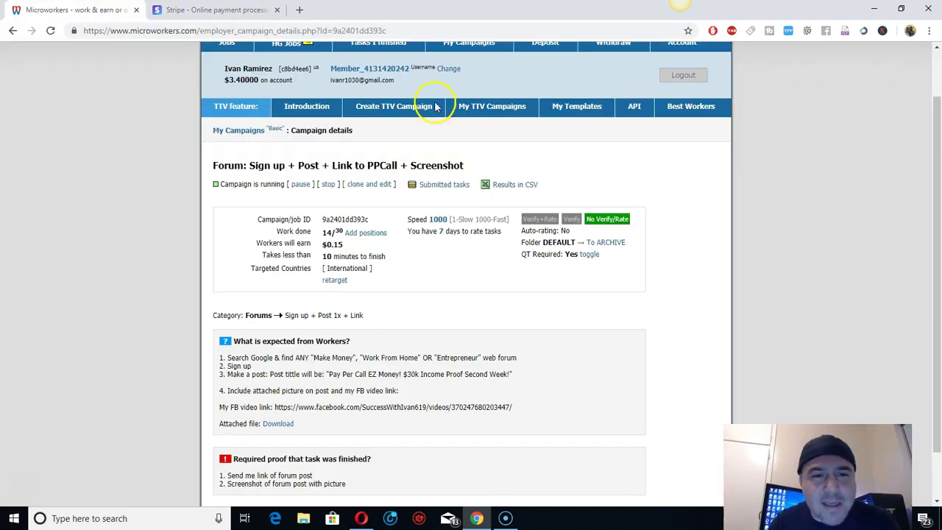
scroll(533, 254, "down", 2)
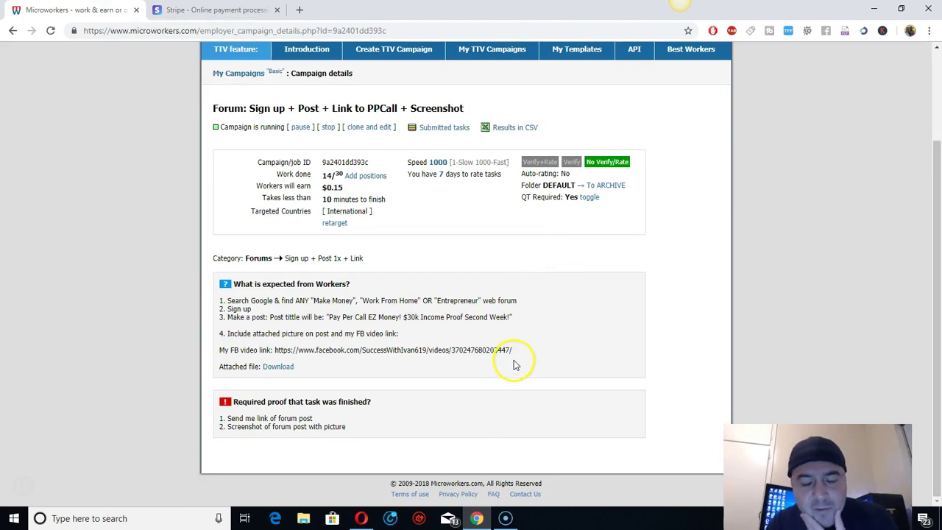
scroll(517, 364, "up", 3)
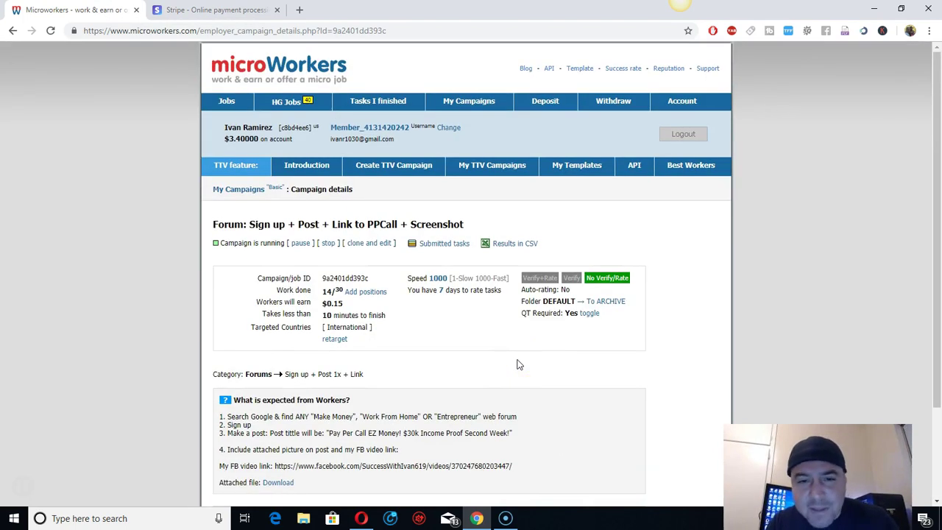
left_click(525, 365)
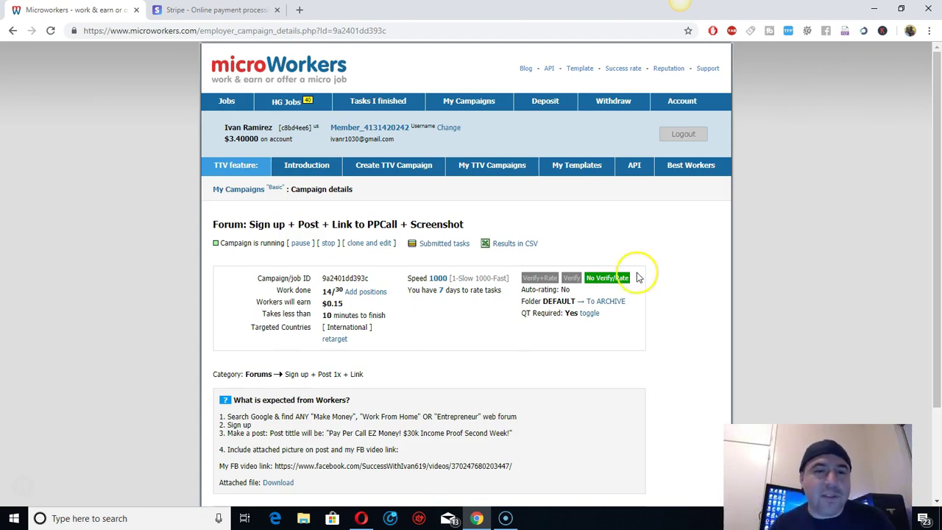
Step: Go through My Campaigns to the Basic campaigns list and start a new Basic campaign
left_click(485, 107)
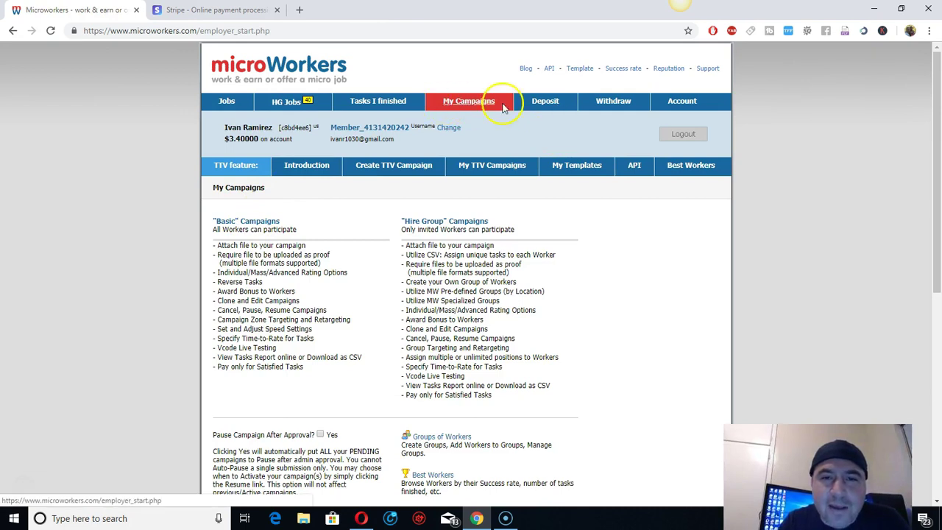
left_click(251, 223)
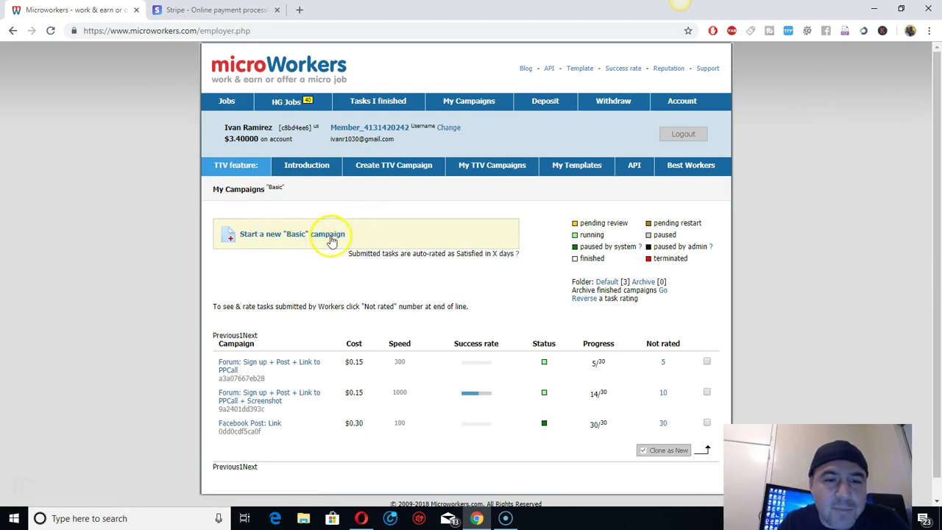
left_click(328, 237)
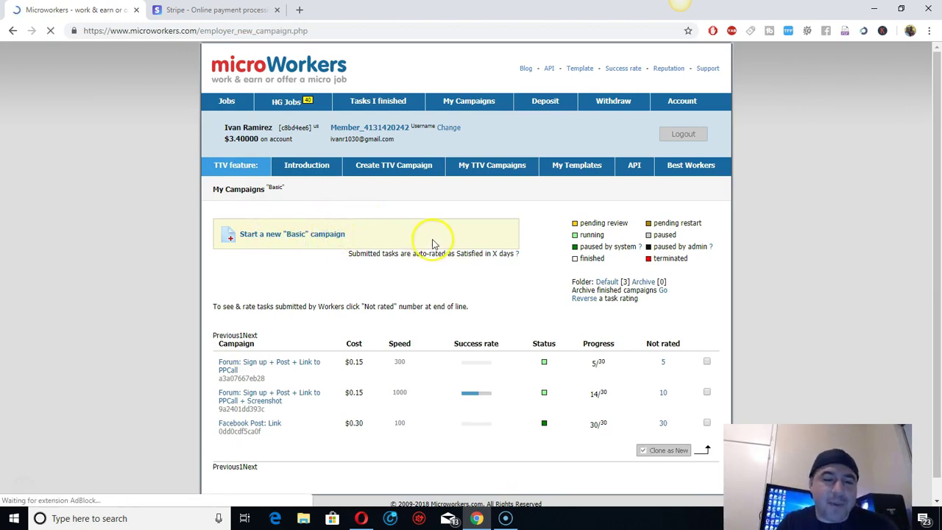
Step: Target the campaign at the USA - Western zone with the United States included
scroll(442, 242, "down", 3)
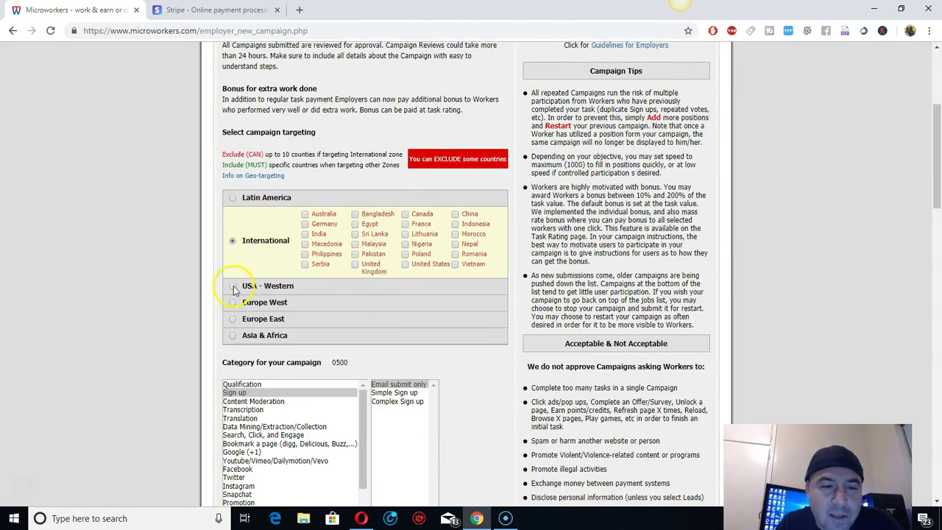
left_click(234, 287)
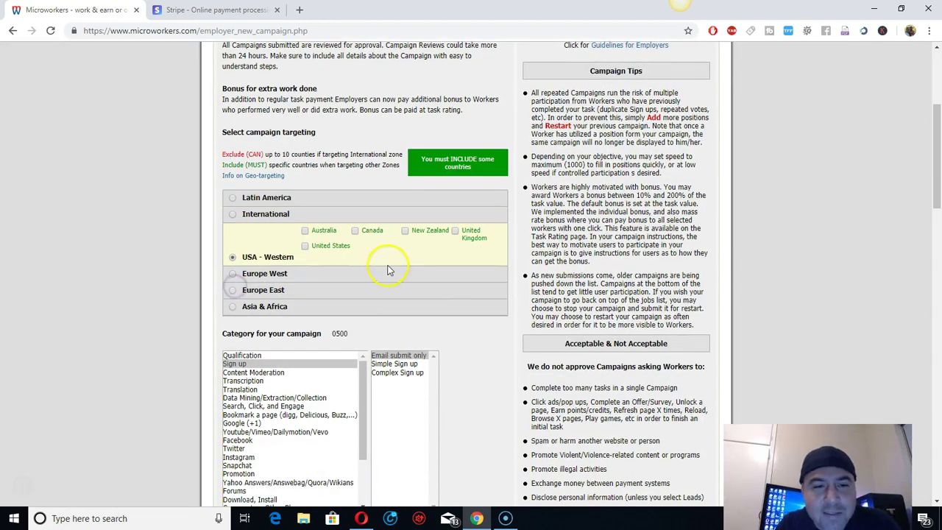
left_click(305, 245)
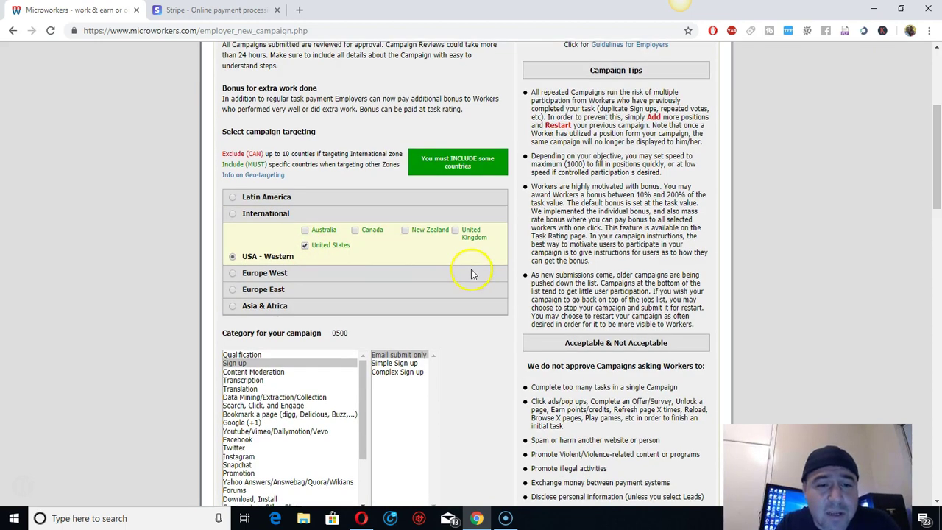
Step: Set the category to Forums with the Sign up + Post 1x + Link task type
scroll(456, 269, "down", 2)
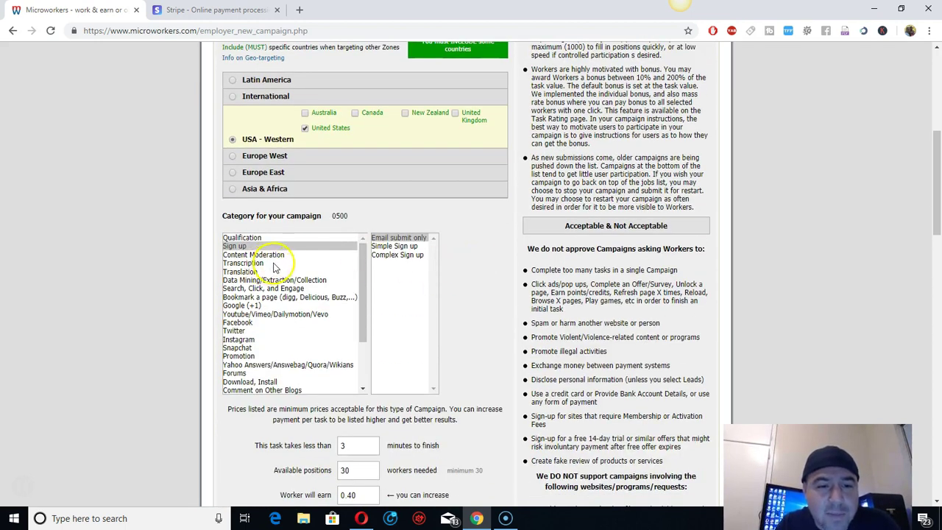
scroll(265, 361, "down", 3)
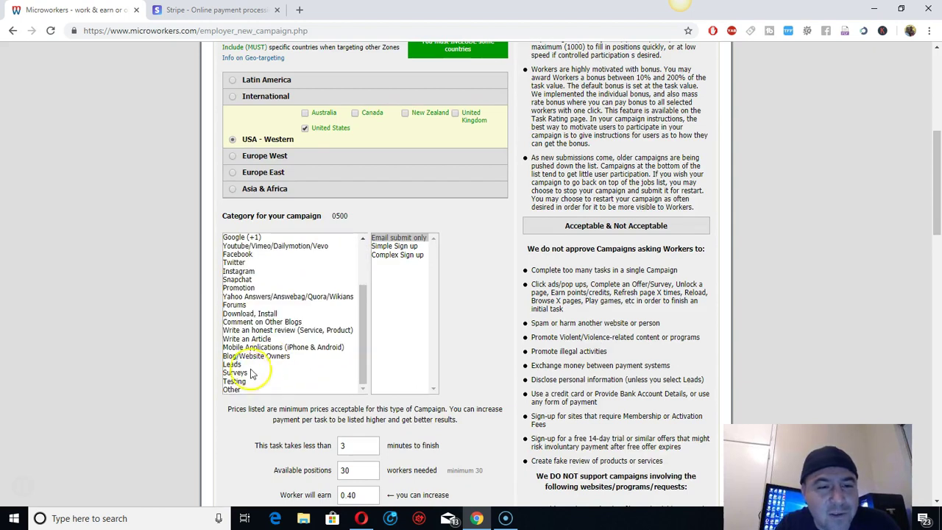
left_click(237, 305)
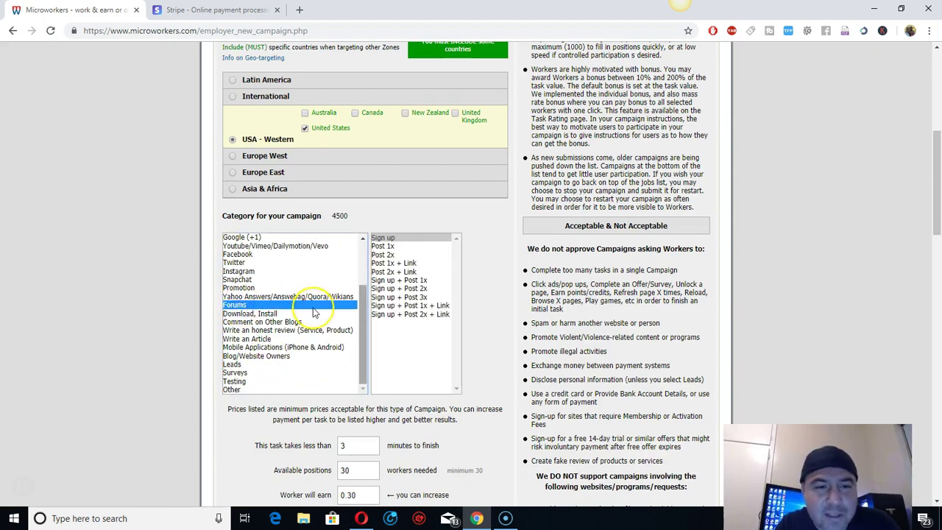
scroll(313, 313, "up", 2)
scroll(313, 313, "up", 2)
scroll(316, 313, "down", 5)
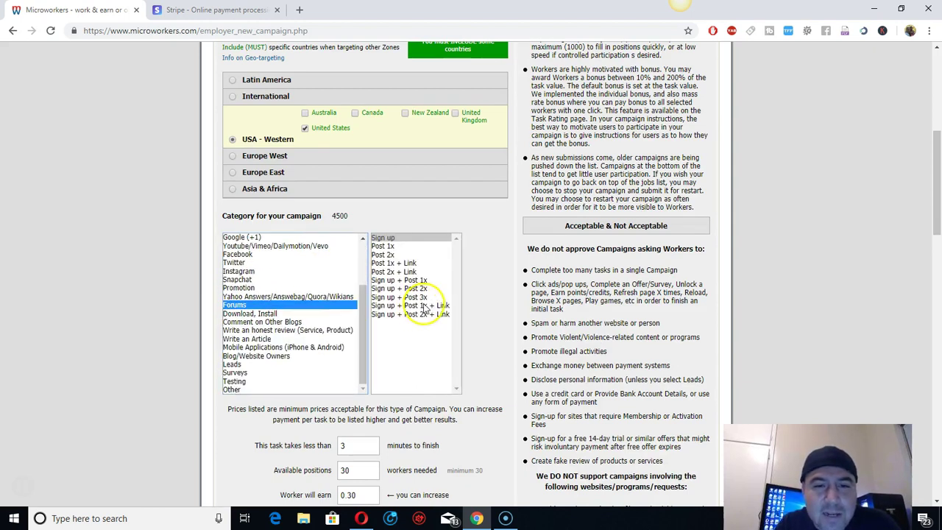
left_click(425, 305)
scroll(452, 306, "down", 1)
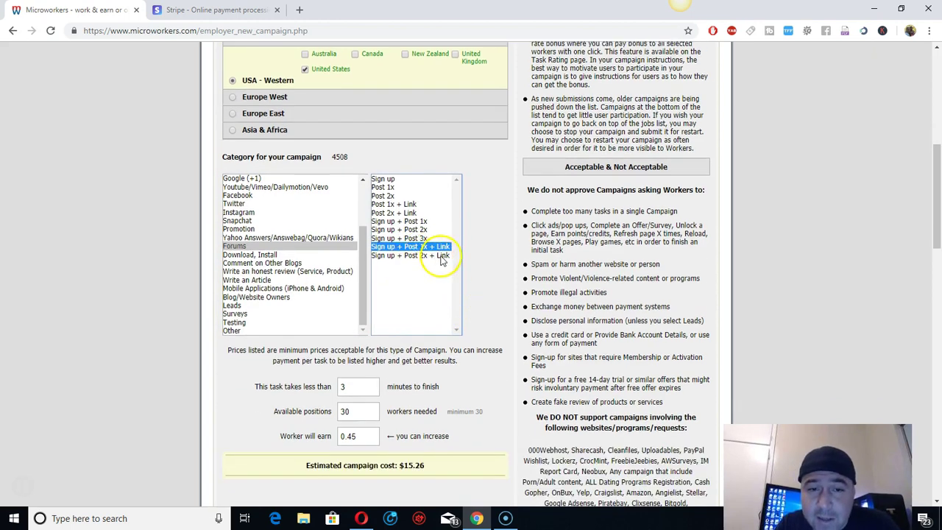
scroll(438, 258, "down", 1)
scroll(434, 258, "down", 3)
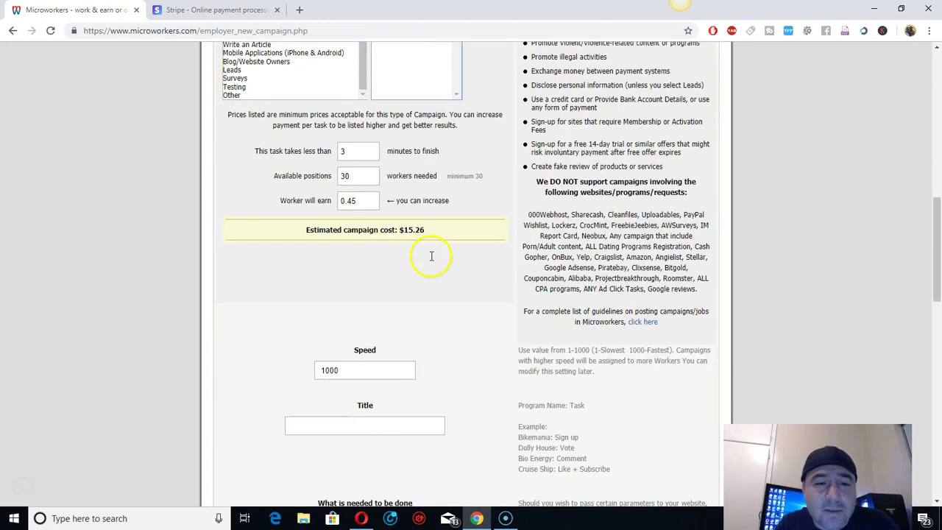
Step: Change the task time limit to 10 minutes, leaving available positions at 30
double_click(342, 151)
type("1")
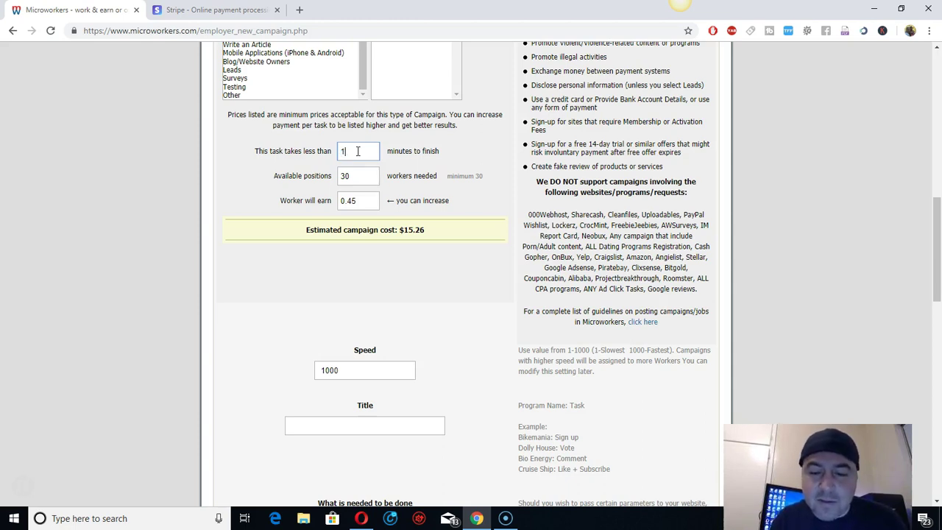
type("00")
key("BackSpace")
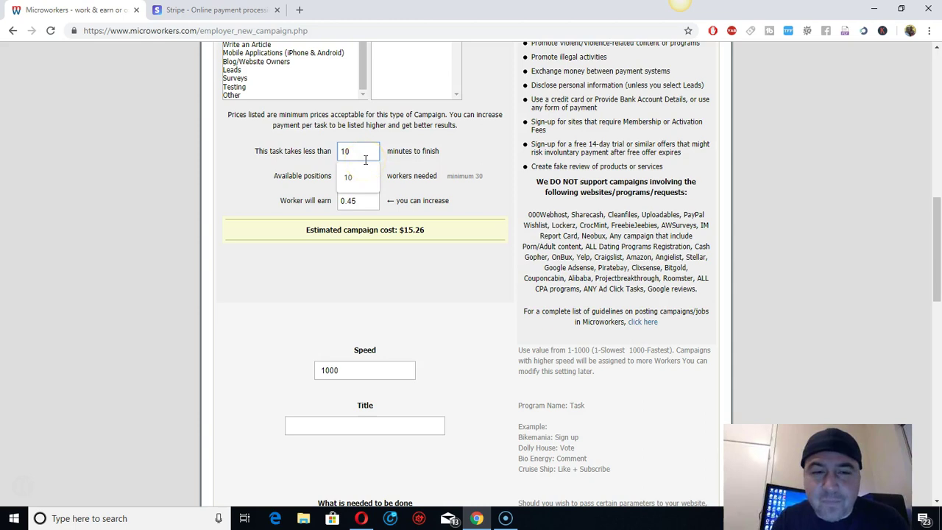
left_click(333, 176)
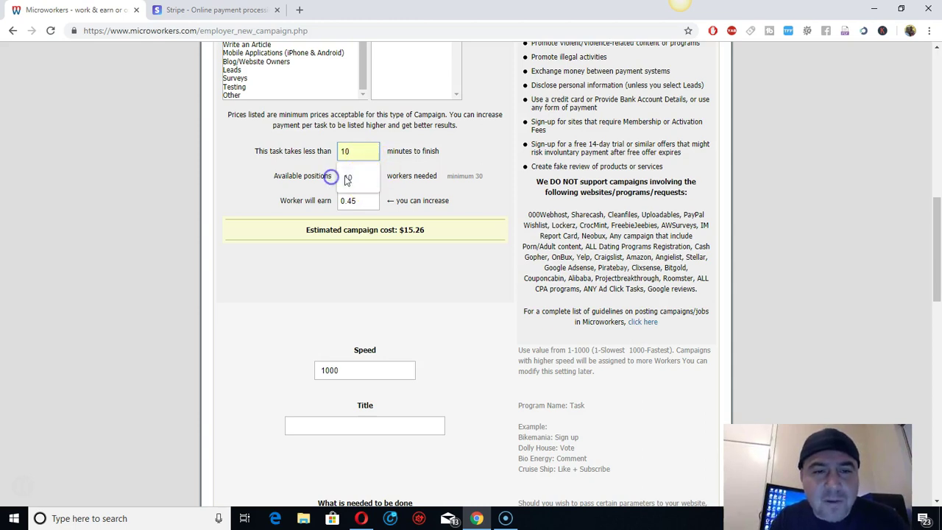
left_click(348, 176)
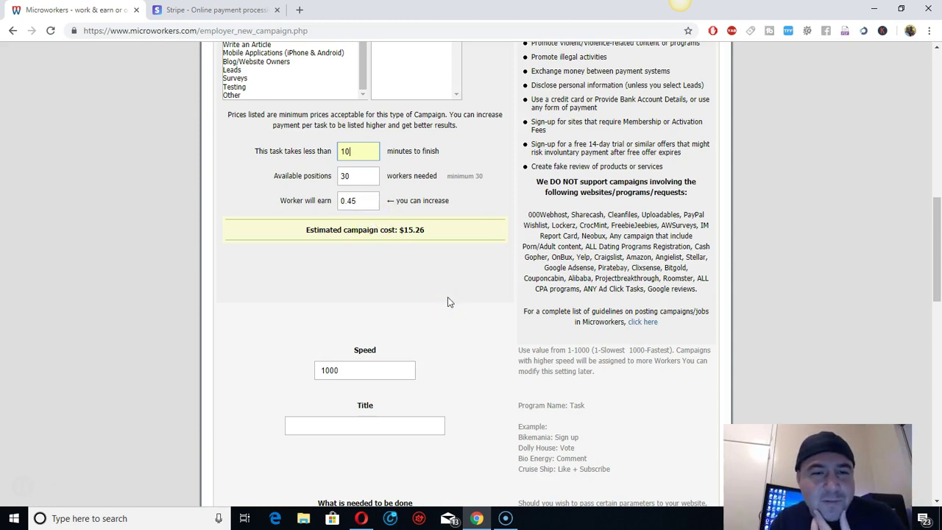
scroll(448, 297, "up", 2)
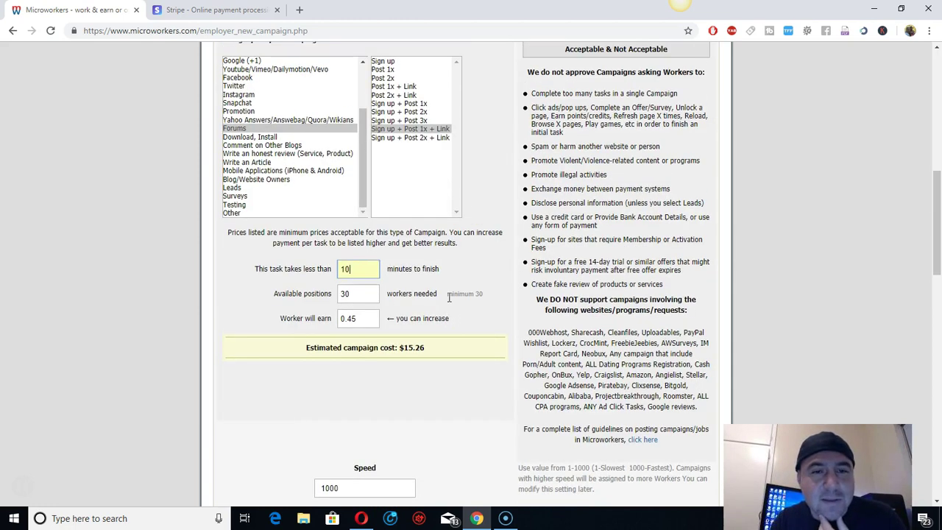
scroll(448, 297, "up", 1)
scroll(448, 297, "up", 4)
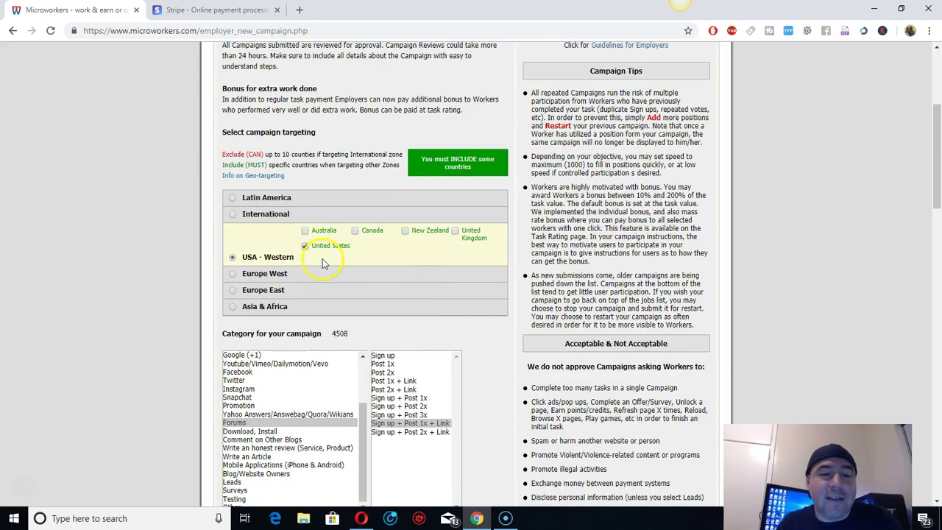
Step: Switch targeting to International, check the $0.15 worker pay, and show the Stripe tab again
left_click(233, 218)
scroll(427, 221, "down", 1)
scroll(427, 220, "down", 2)
scroll(423, 243, "down", 3)
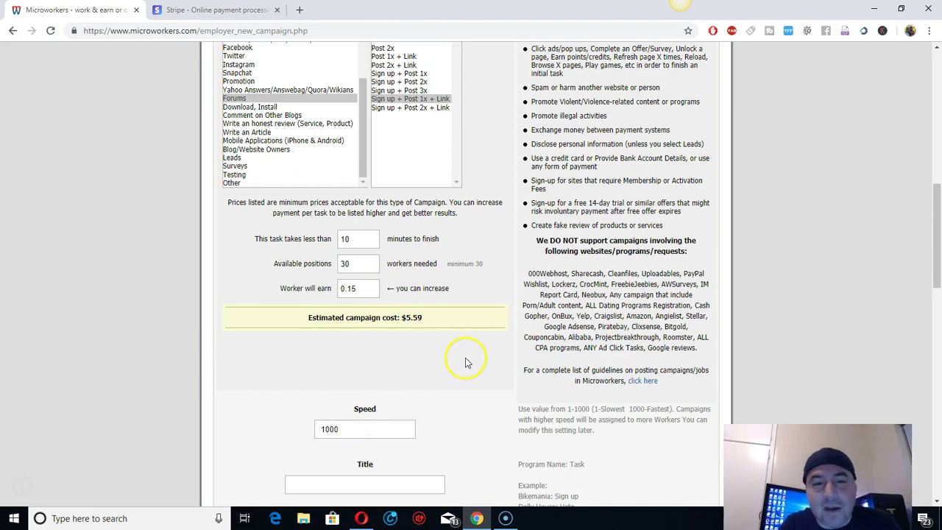
scroll(460, 357, "up", 1)
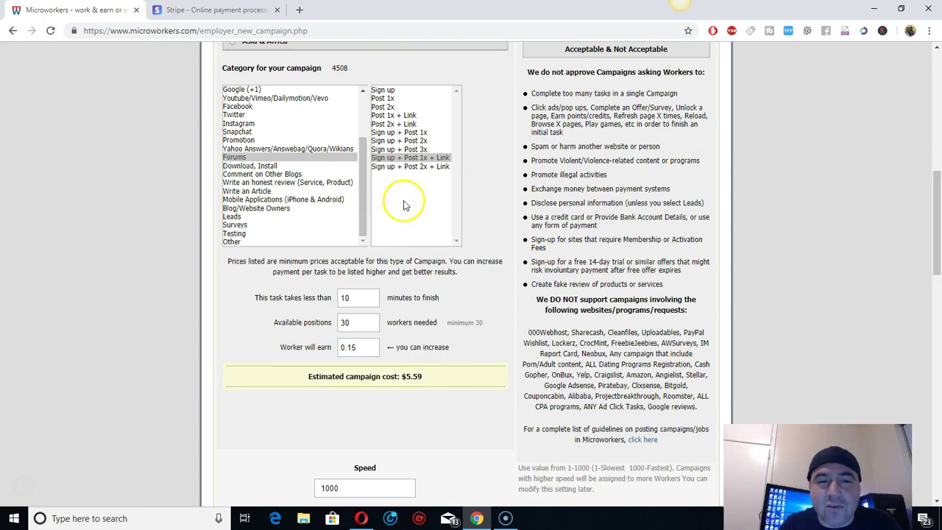
left_click(224, 10)
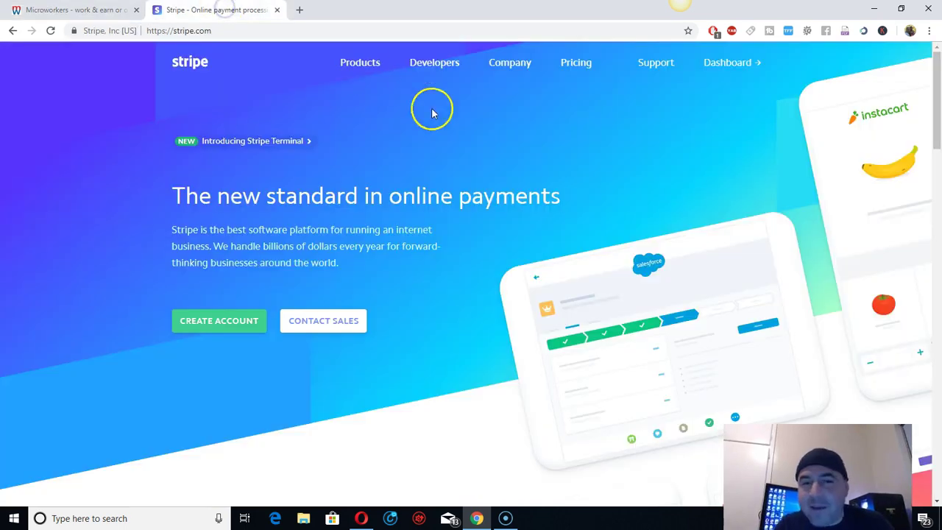
Step: Return to the Microworkers new-campaign form tab
left_click(107, 12)
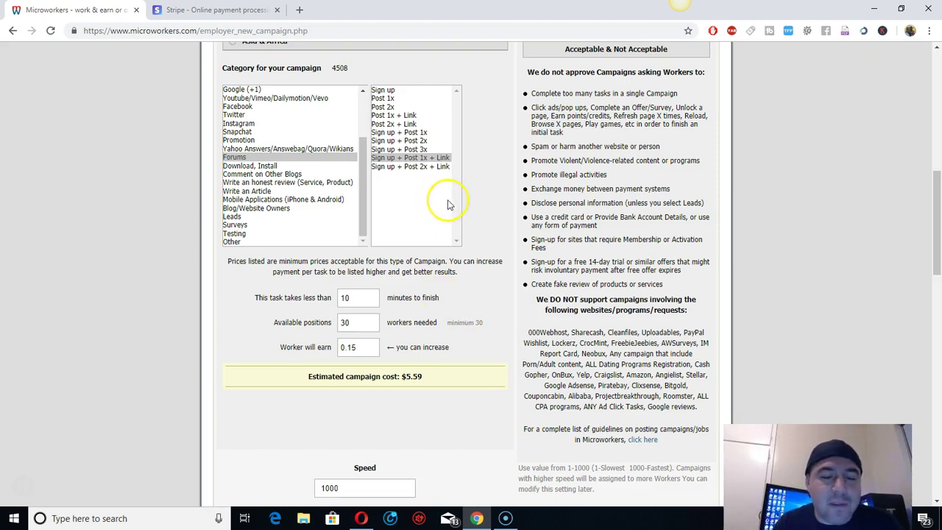
scroll(446, 200, "up", 2)
scroll(450, 205, "up", 2)
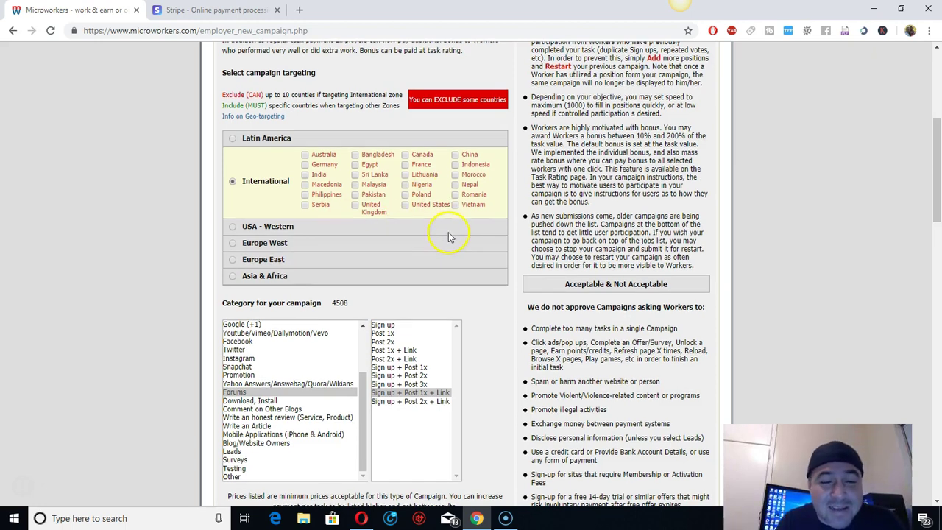
scroll(449, 237, "down", 3)
scroll(451, 237, "down", 3)
scroll(451, 234, "down", 2)
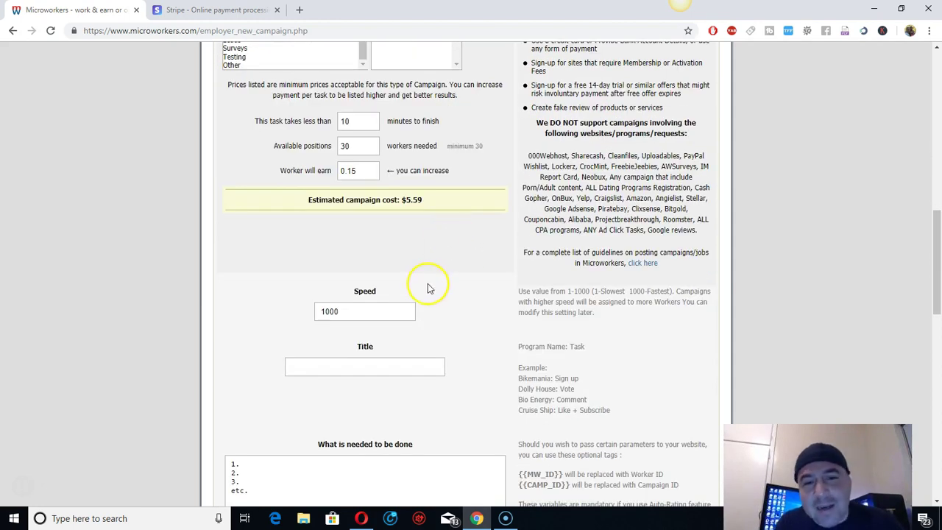
scroll(461, 301, "up", 3)
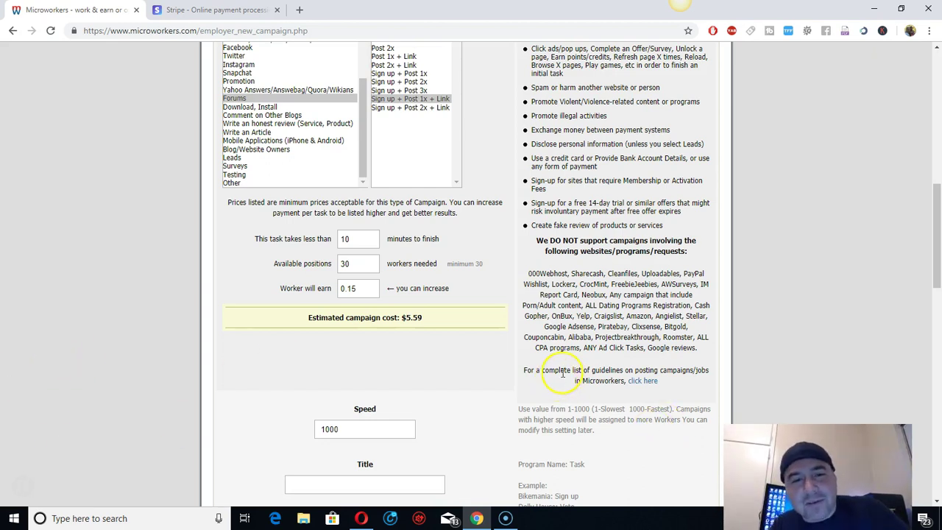
scroll(567, 370, "up", 2)
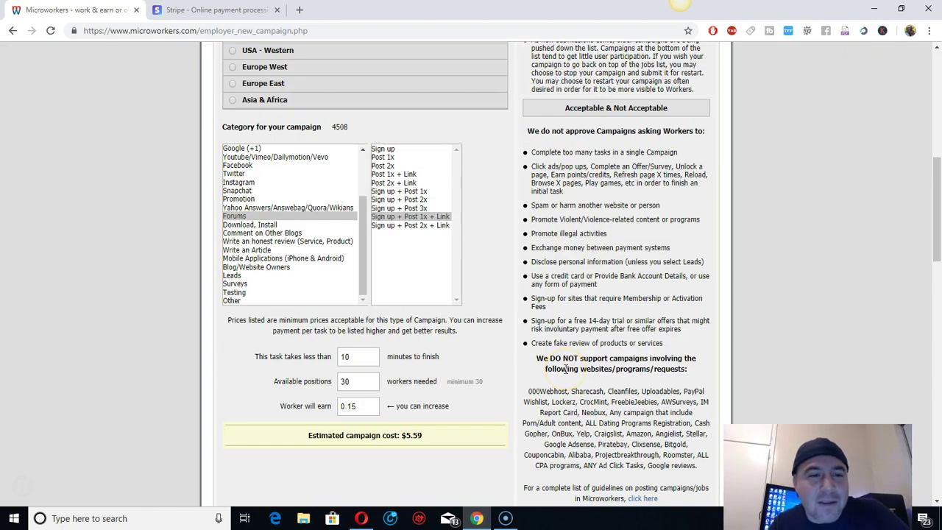